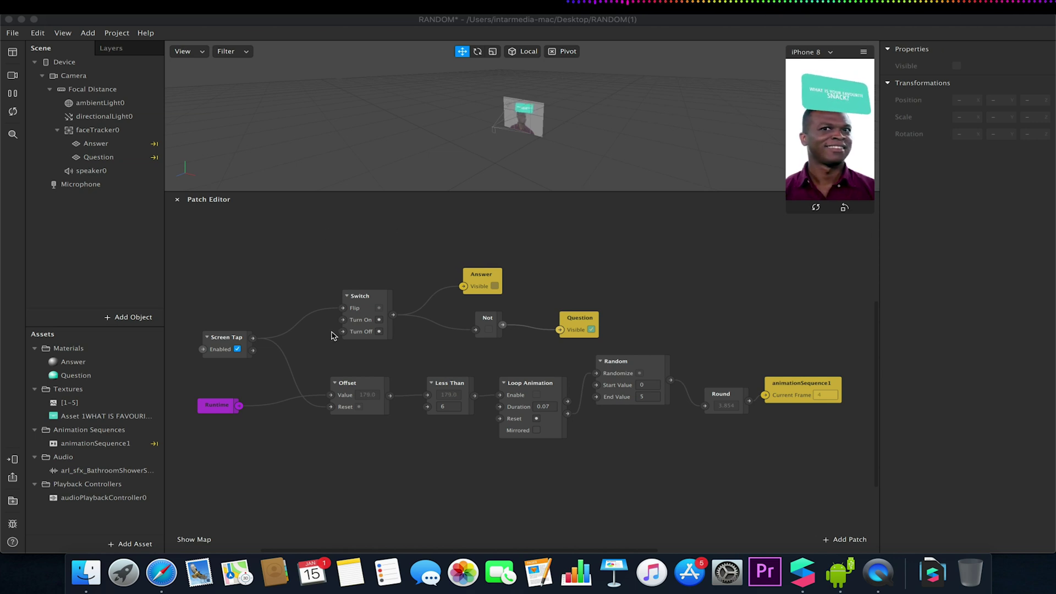
# Delete the Screen Tap patch and add the Camera from the Scene panel as a patch.
pyautogui.click(328, 242)
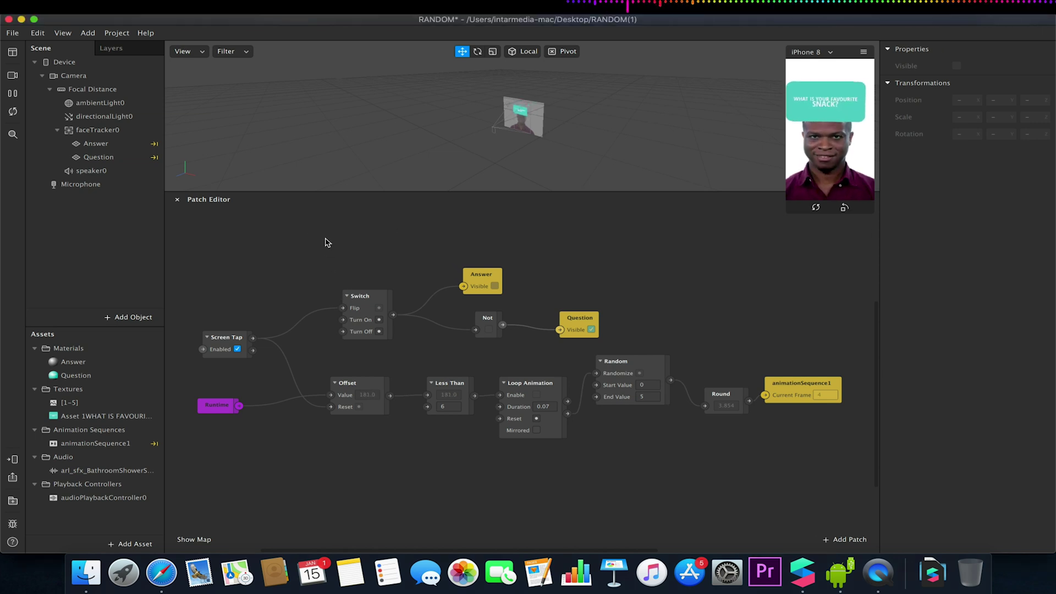
pyautogui.click(232, 338)
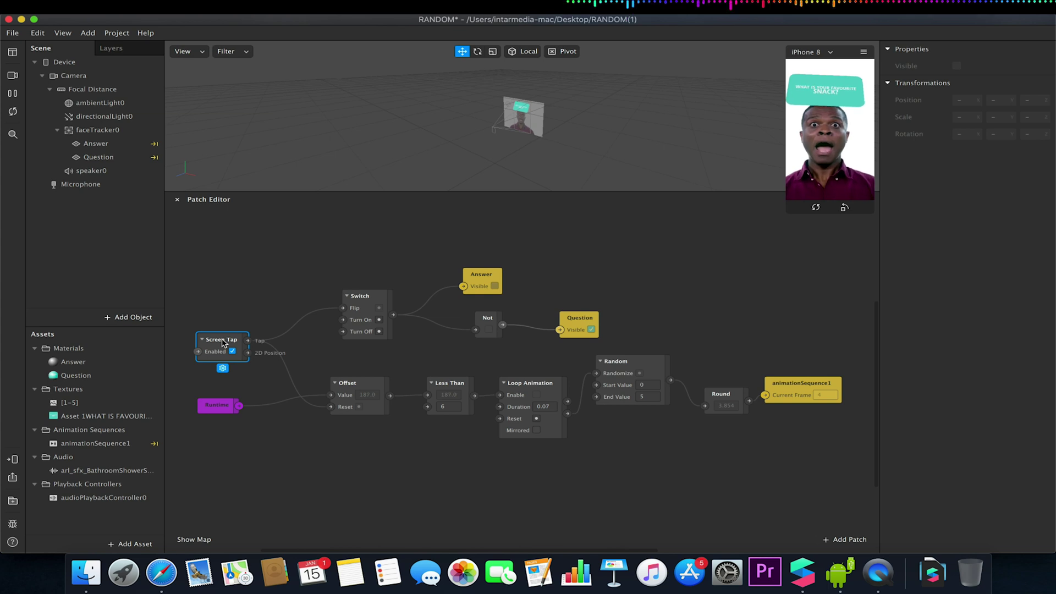
pyautogui.press('BackSpace')
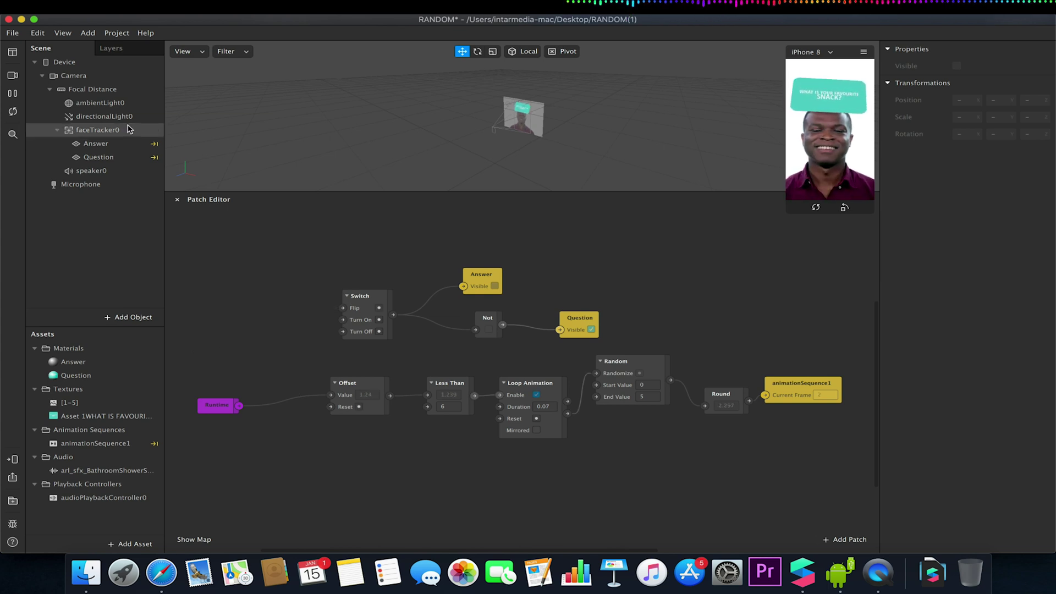
pyautogui.moveTo(74, 76); pyautogui.dragTo(204, 304)
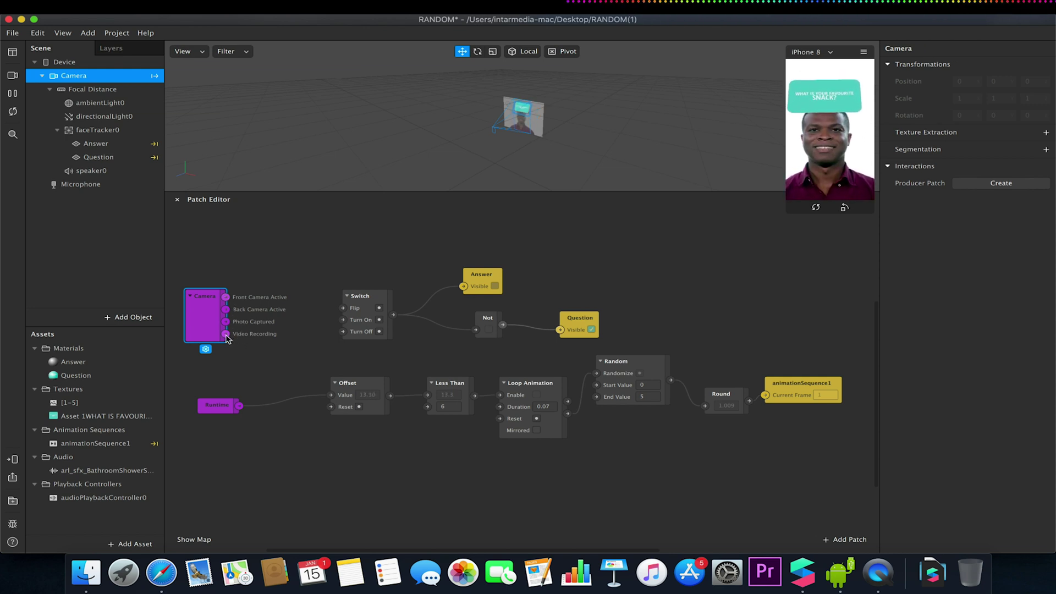
# Move the Switch patch aside and open the patch list from Camera's Video Recording output.
pyautogui.moveTo(354, 300); pyautogui.dragTo(342, 267)
pyautogui.click(206, 305)
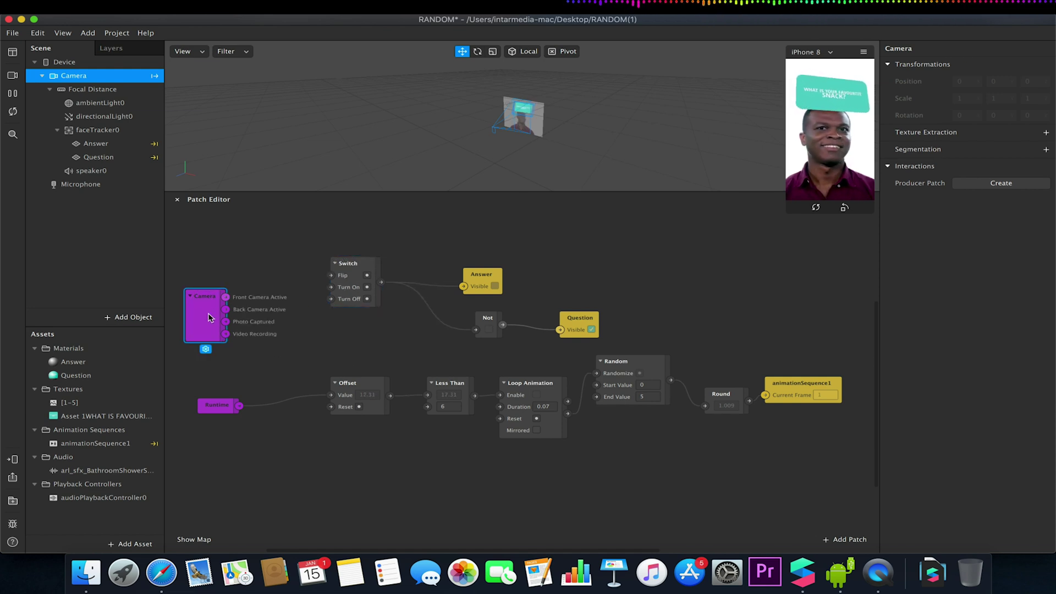
pyautogui.moveTo(226, 334); pyautogui.dragTo(284, 341)
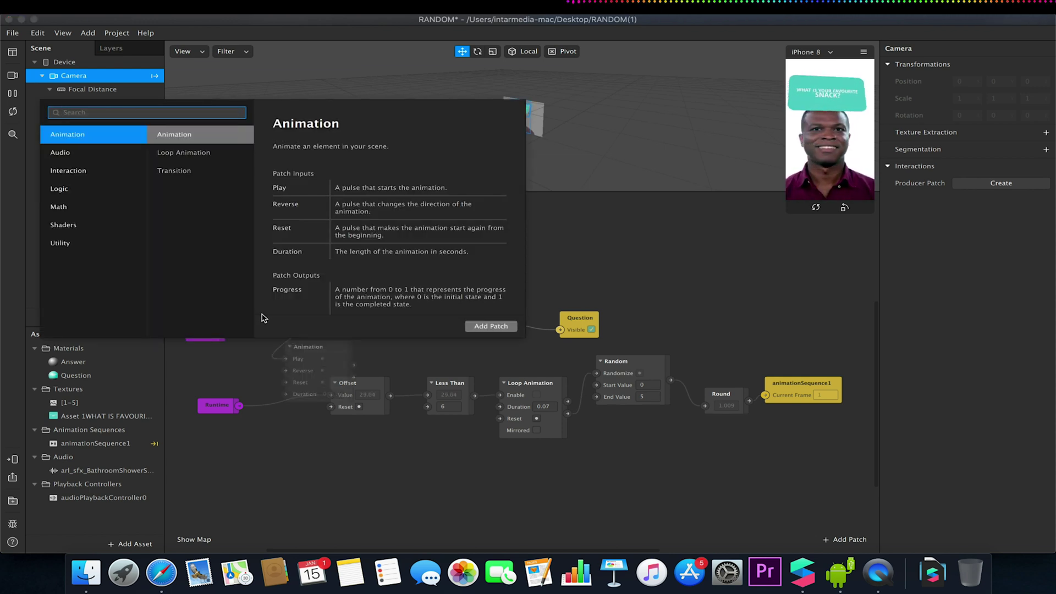
# Add a Delay patch found by searching 'delay' and place it beside the Camera patch.
pyautogui.write('delay')
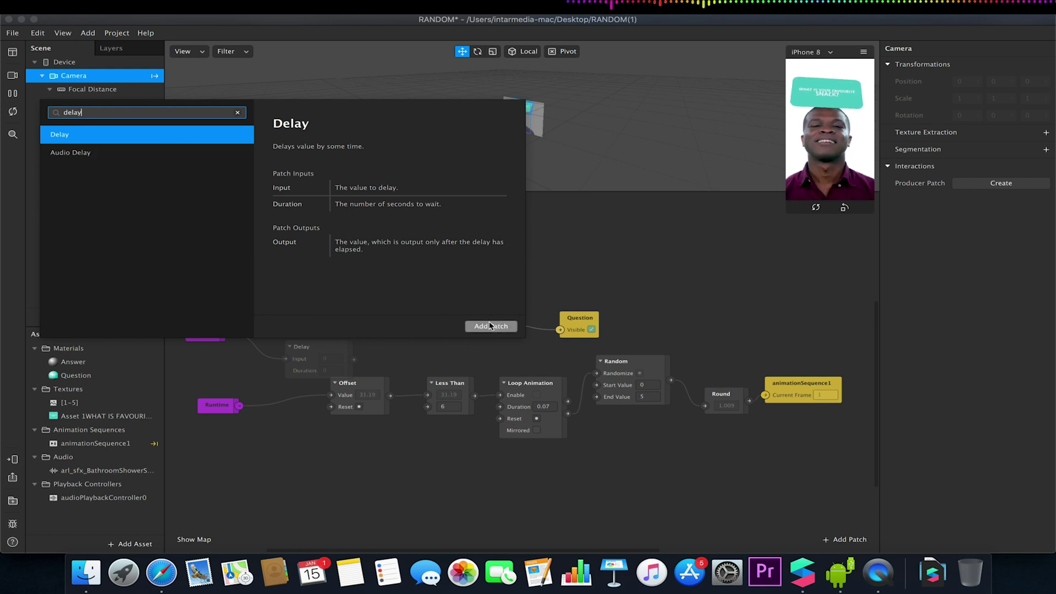
pyautogui.click(490, 326)
pyautogui.moveTo(310, 349); pyautogui.dragTo(271, 329)
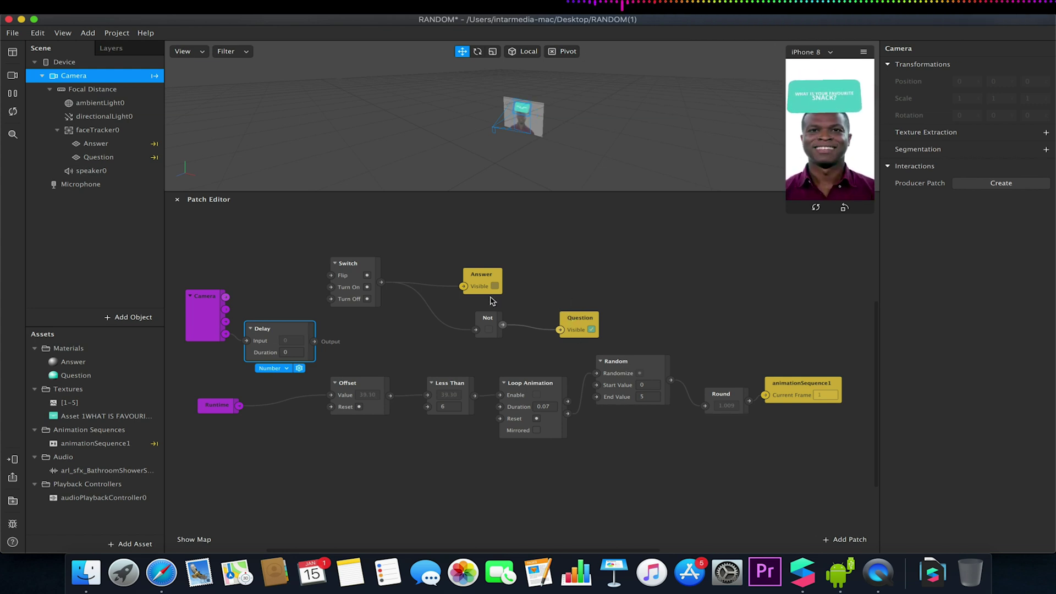
pyautogui.click(357, 268)
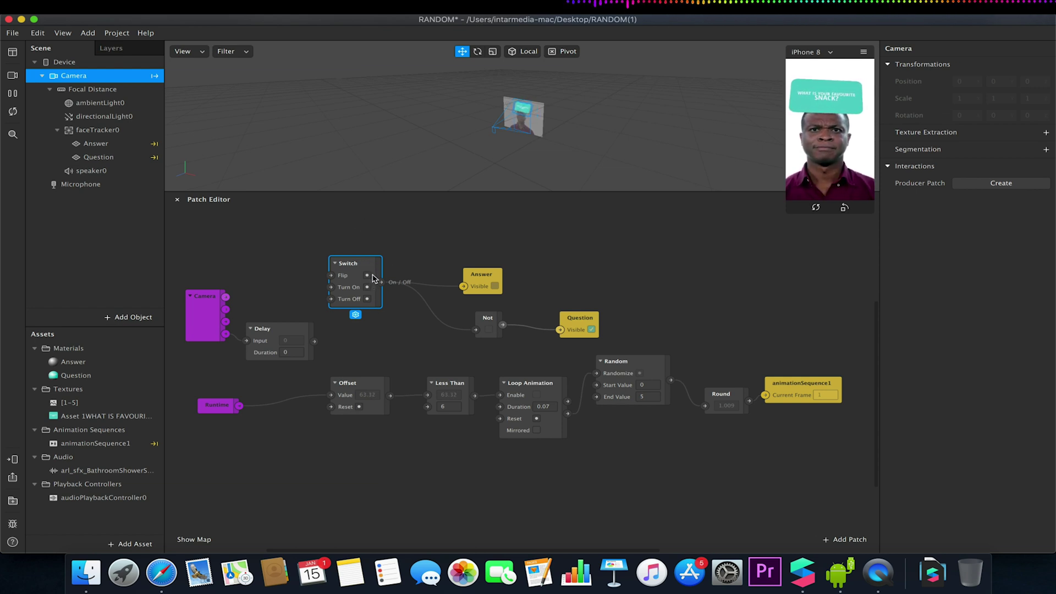
# Delete the Switch, set Delay Duration to 1, and wire Delay's output to Answer's visibility and Not.
pyautogui.press('Delete')
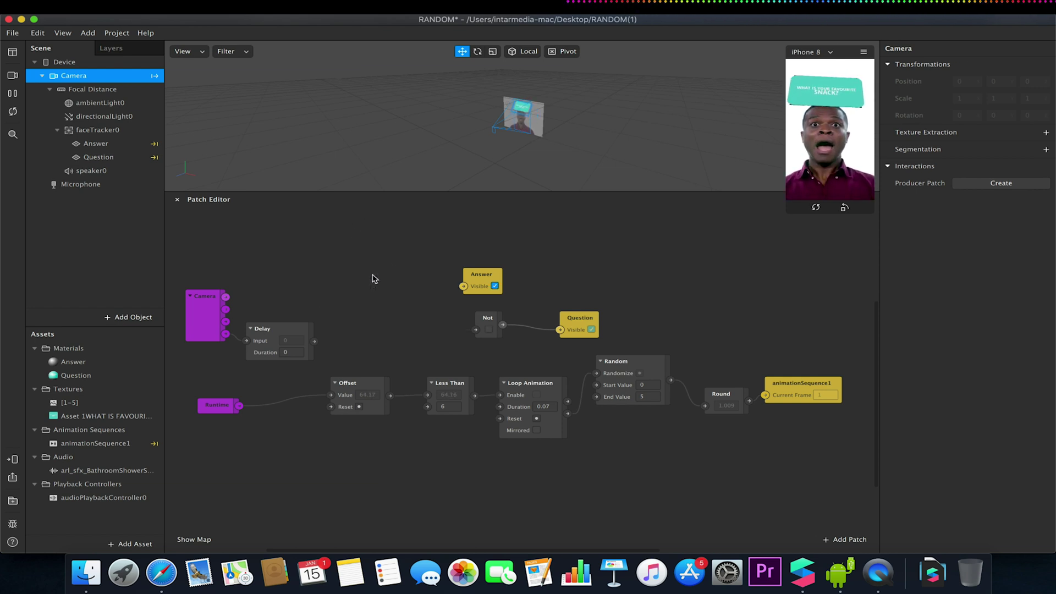
pyautogui.click(296, 356)
pyautogui.click(296, 353)
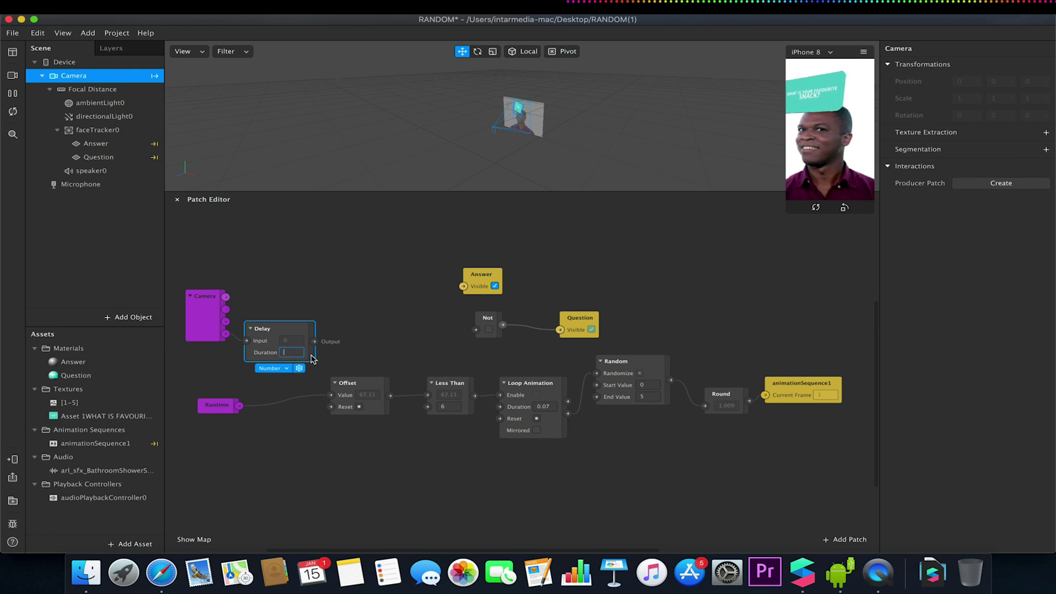
pyautogui.press('Return')
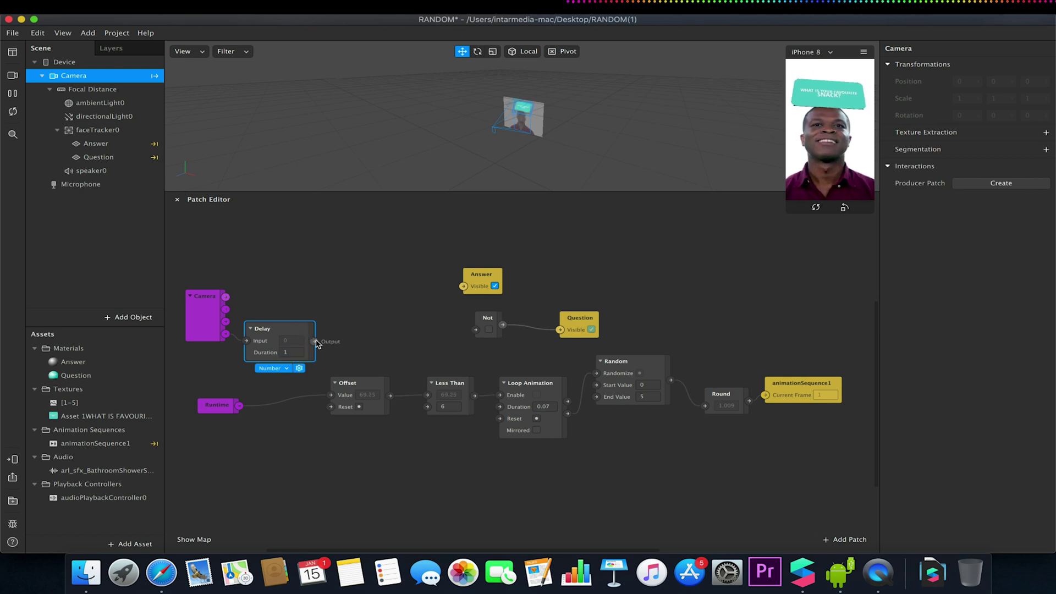
pyautogui.moveTo(315, 342); pyautogui.dragTo(464, 286)
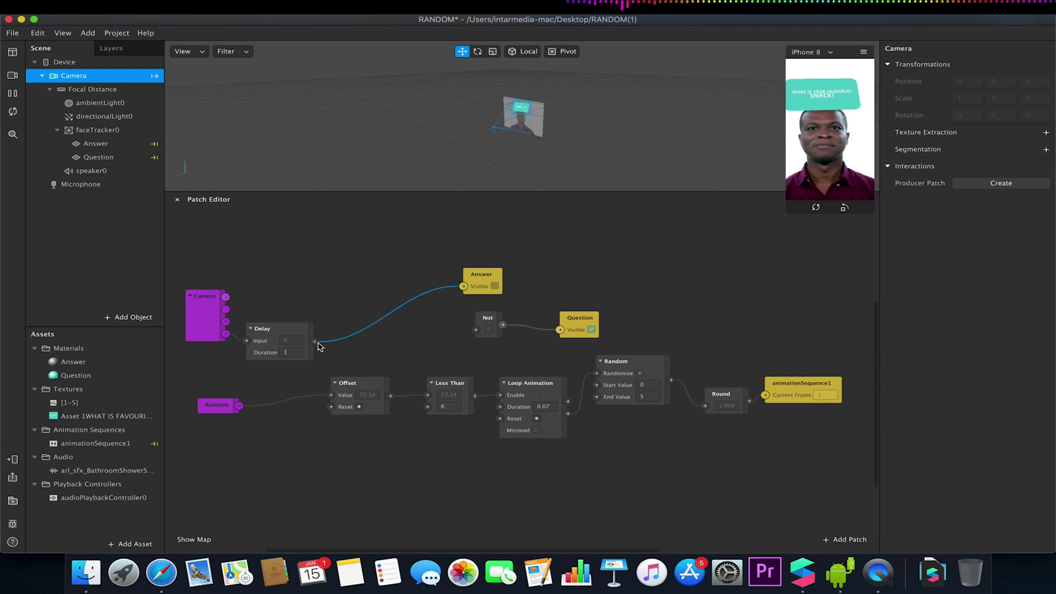
pyautogui.moveTo(314, 343); pyautogui.dragTo(477, 334)
# Rearrange the Offset and Delay patches and connect Delay's output to Offset's Reset.
pyautogui.moveTo(348, 385); pyautogui.dragTo(361, 428)
pyautogui.click(277, 321)
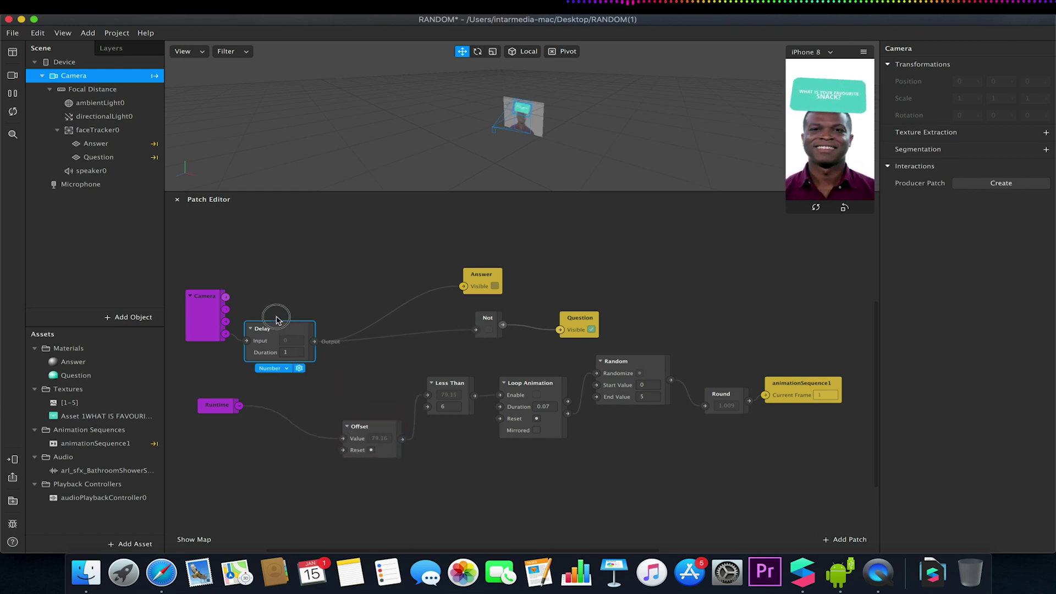
pyautogui.moveTo(276, 320); pyautogui.dragTo(278, 297)
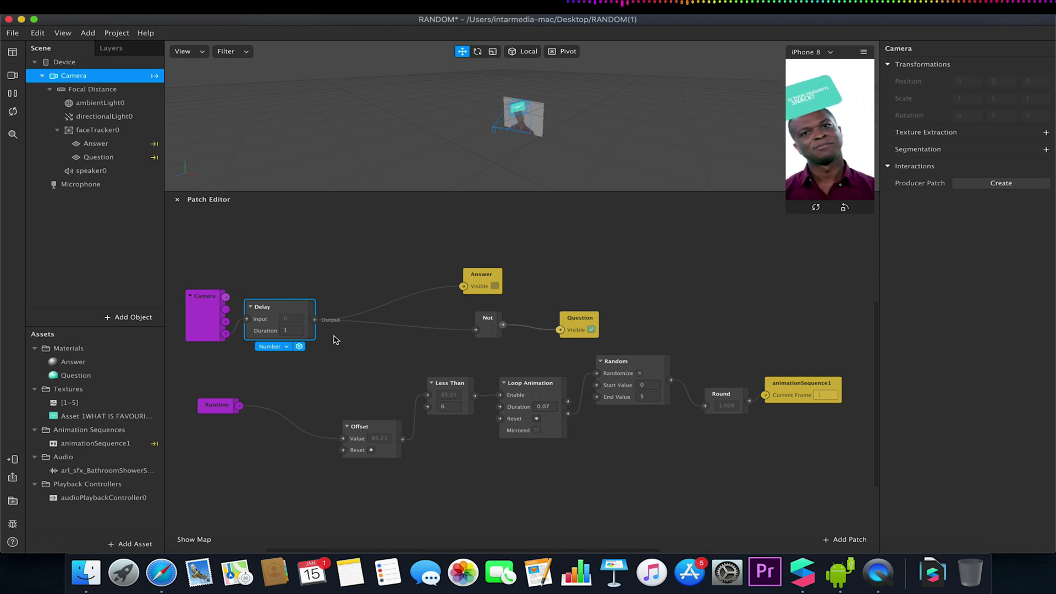
pyautogui.moveTo(314, 320); pyautogui.dragTo(343, 449)
# Remove the erroring Delay-to-Reset wire and add a Pulse patch fed by Delay's output.
pyautogui.moveTo(328, 388)
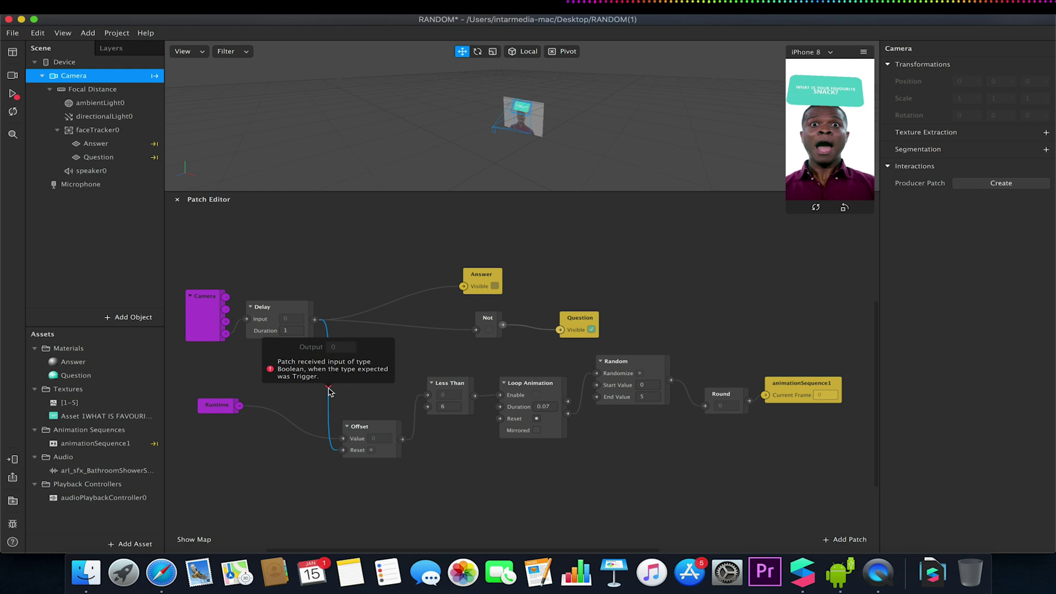
pyautogui.click(329, 388)
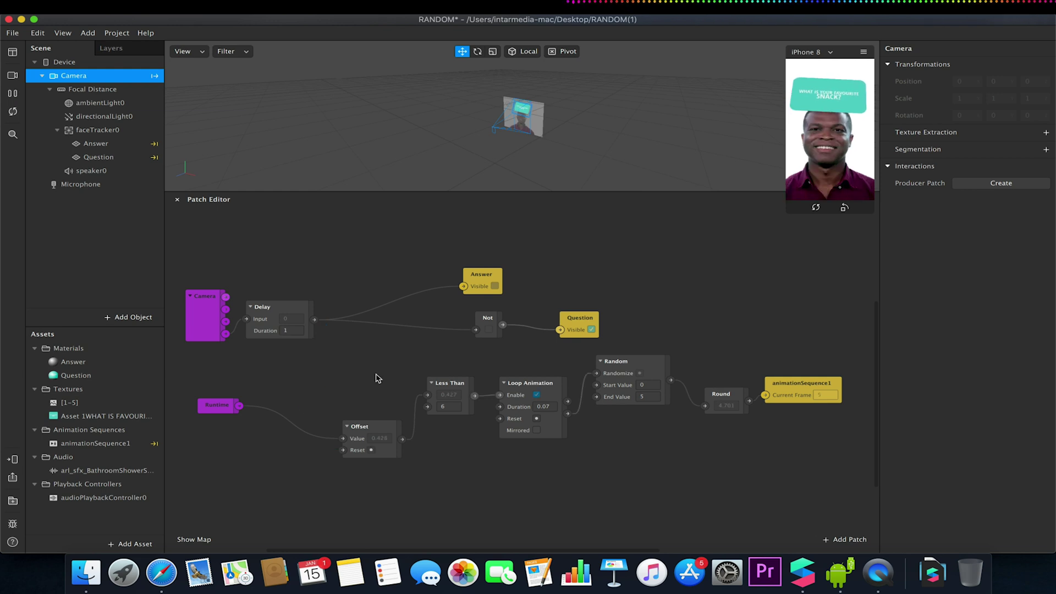
pyautogui.moveTo(315, 321); pyautogui.dragTo(311, 382)
pyautogui.write('pulse')
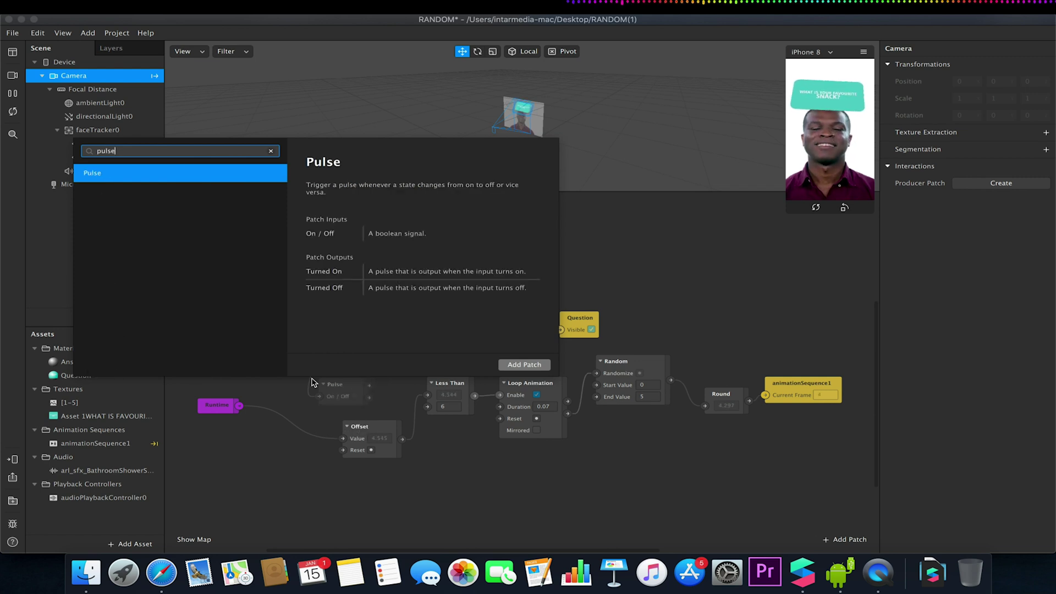
pyautogui.click(514, 366)
pyautogui.moveTo(336, 385); pyautogui.dragTo(334, 374)
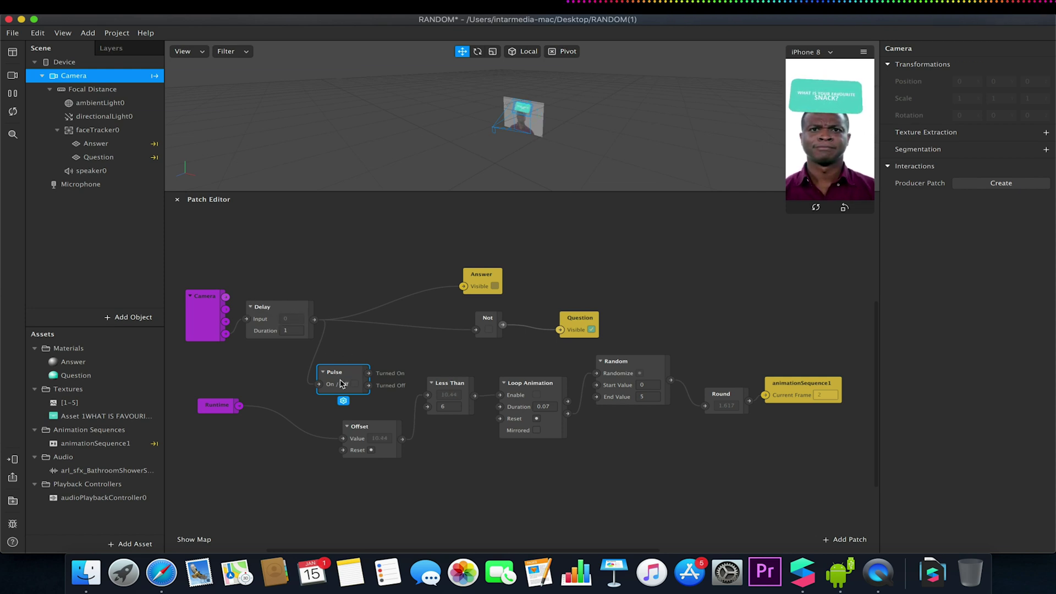
# Connect Pulse's Turned On output to Offset's Reset and tidy the Pulse and Runtime patches.
pyautogui.moveTo(368, 374); pyautogui.dragTo(344, 450)
pyautogui.moveTo(336, 369); pyautogui.dragTo(337, 357)
pyautogui.moveTo(216, 404); pyautogui.dragTo(240, 406)
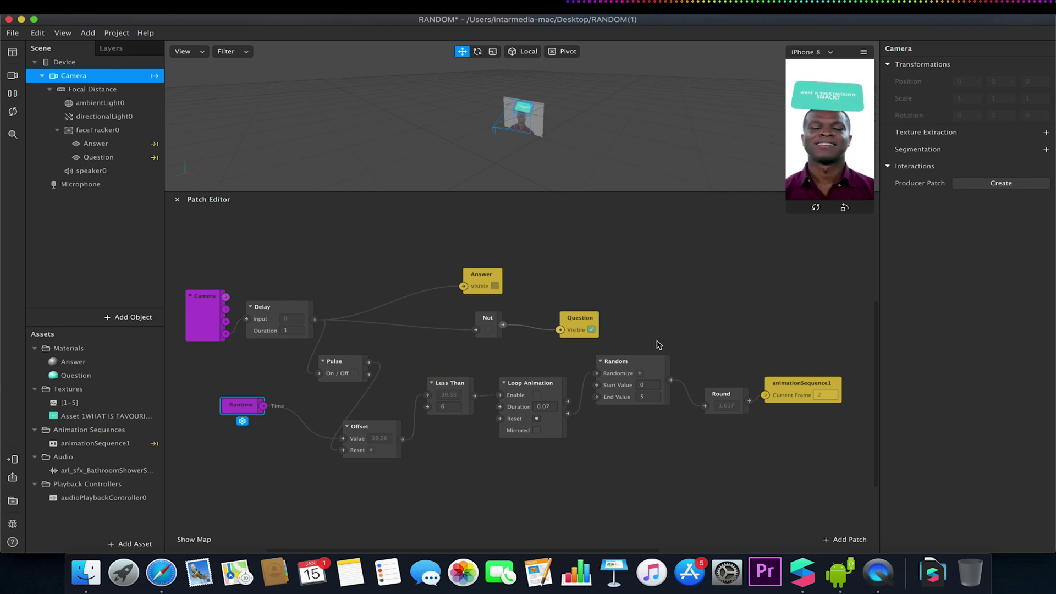
pyautogui.click(476, 472)
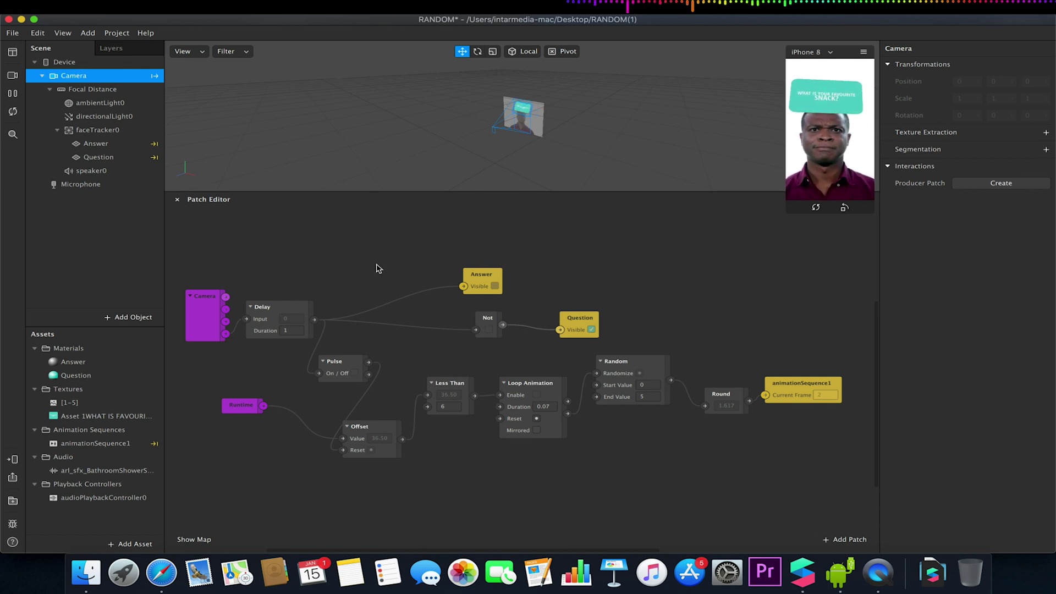
# Add the Instructions capability in the project's Capabilities properties.
pyautogui.click(117, 33)
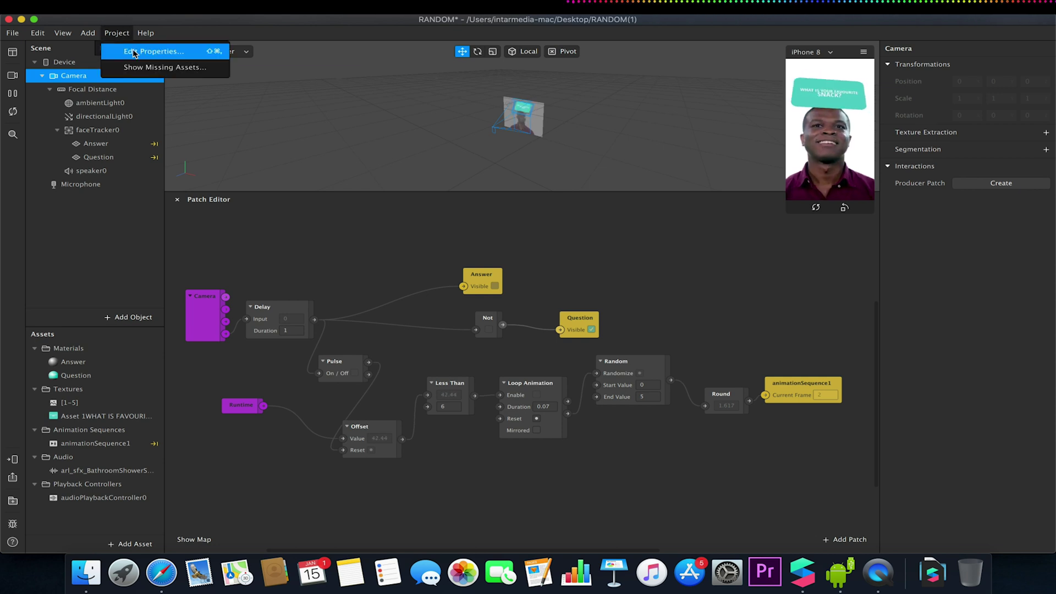
pyautogui.click(128, 51)
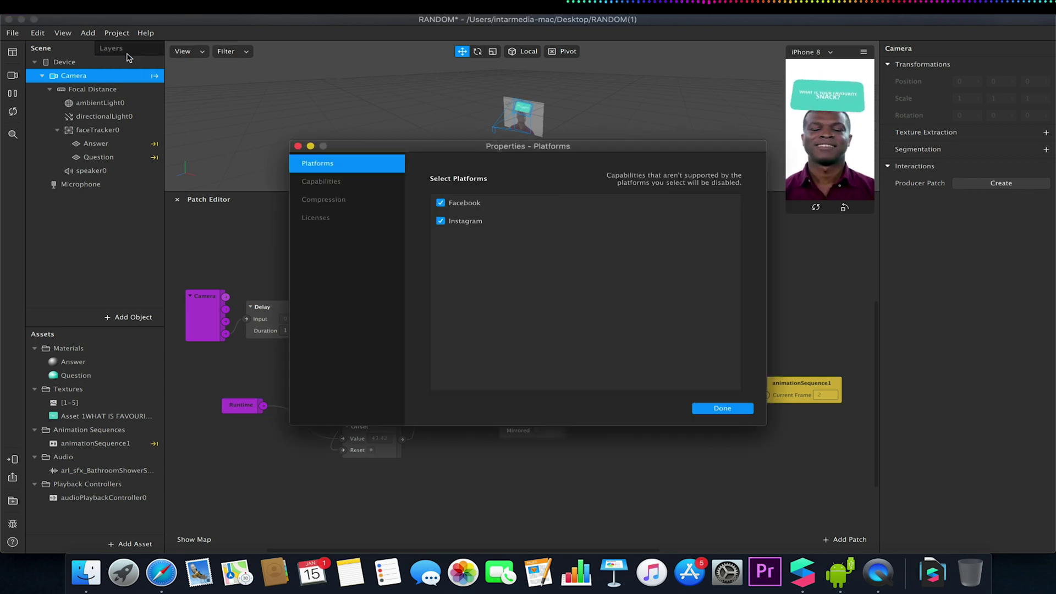
pyautogui.click(325, 184)
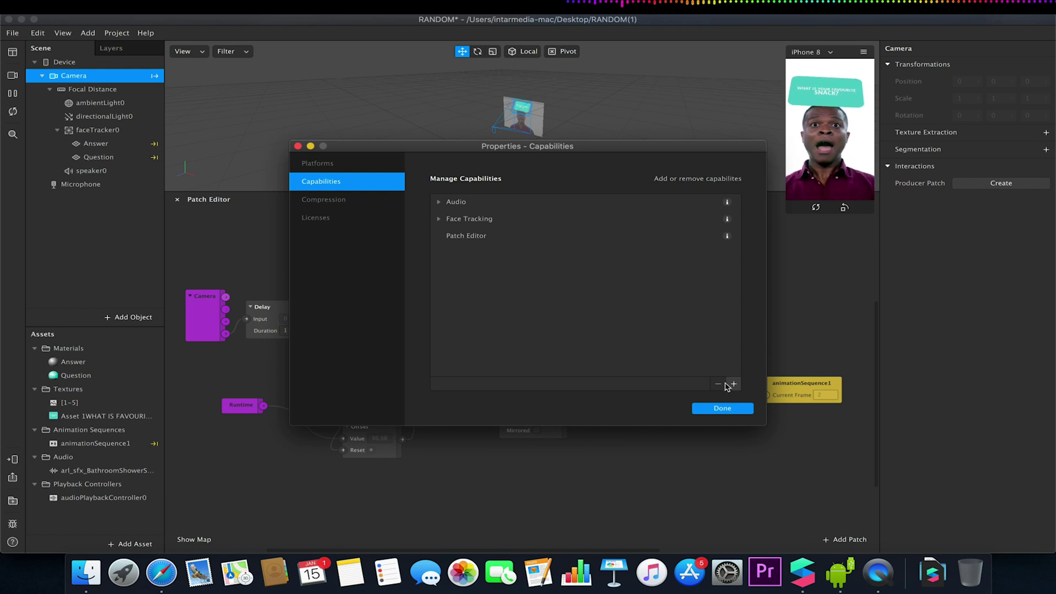
pyautogui.click(733, 384)
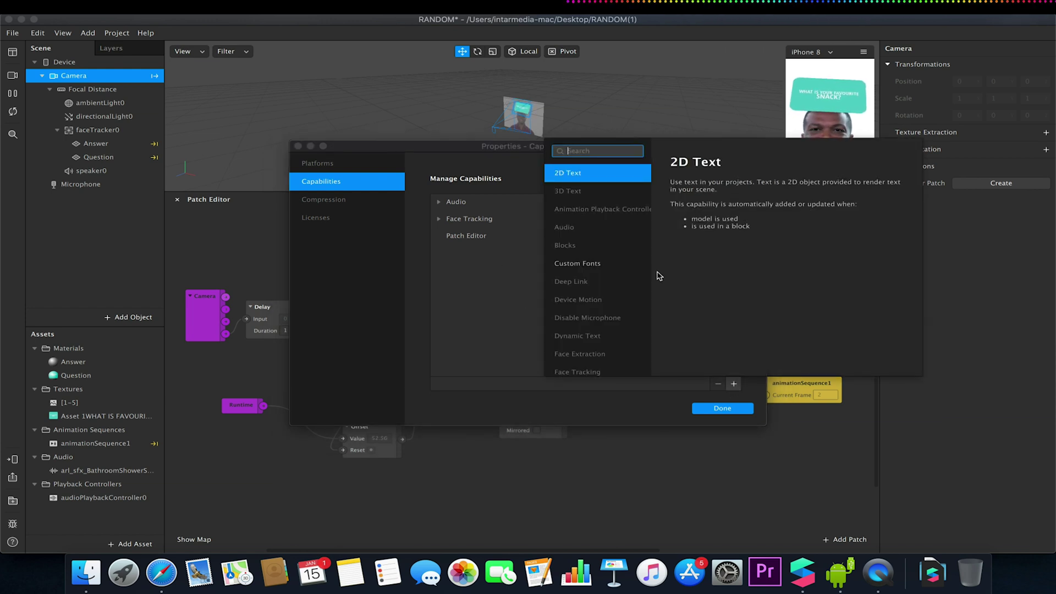
pyautogui.write('instr')
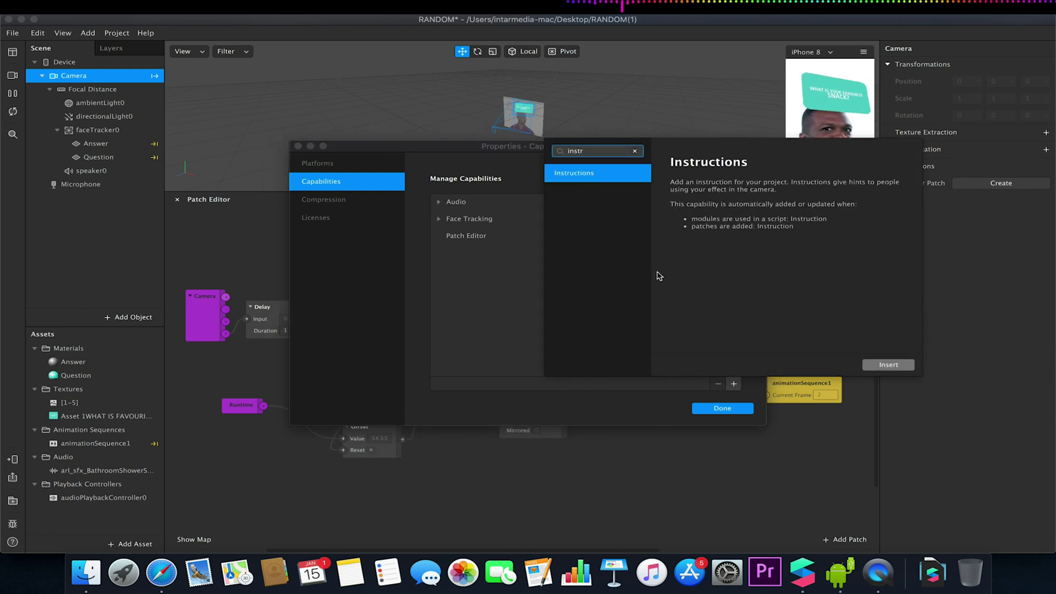
pyautogui.click(882, 364)
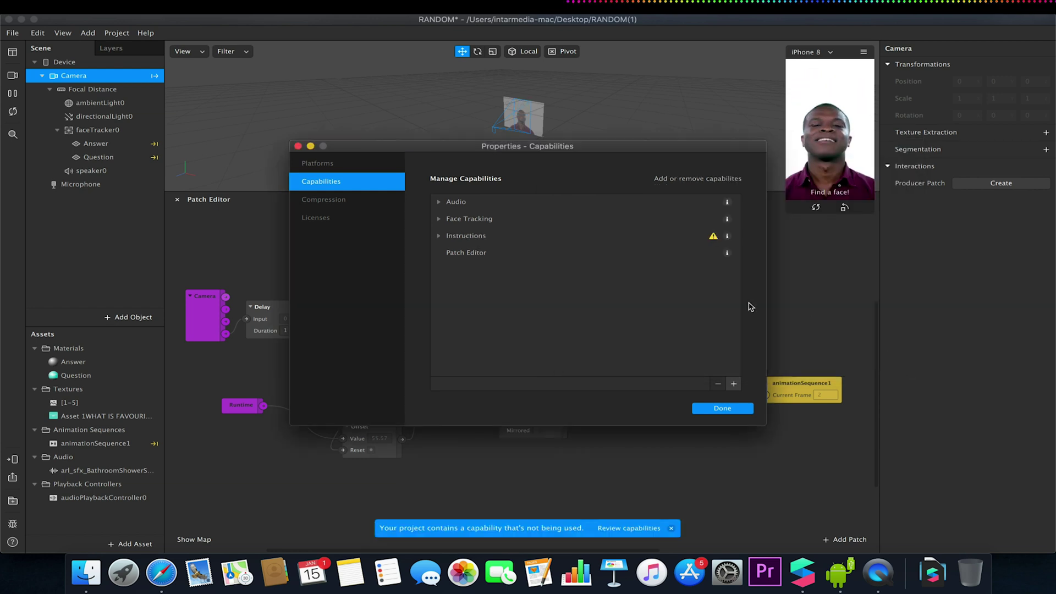
# Uncheck Automatic Instructions and add 'Press and hold record to launch' as a custom instruction.
pyautogui.click(439, 236)
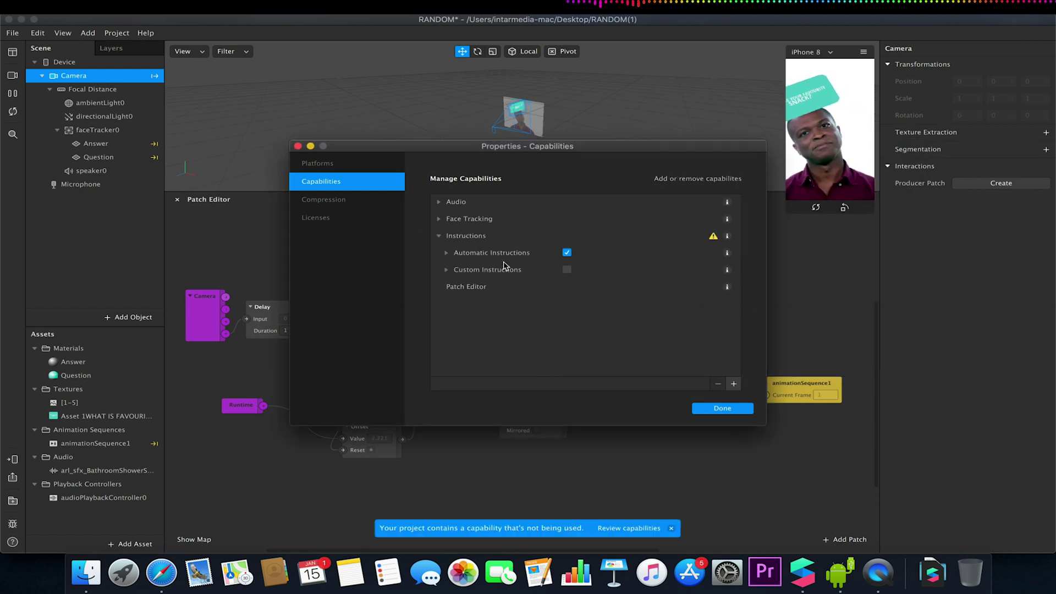
pyautogui.click(566, 253)
pyautogui.click(445, 269)
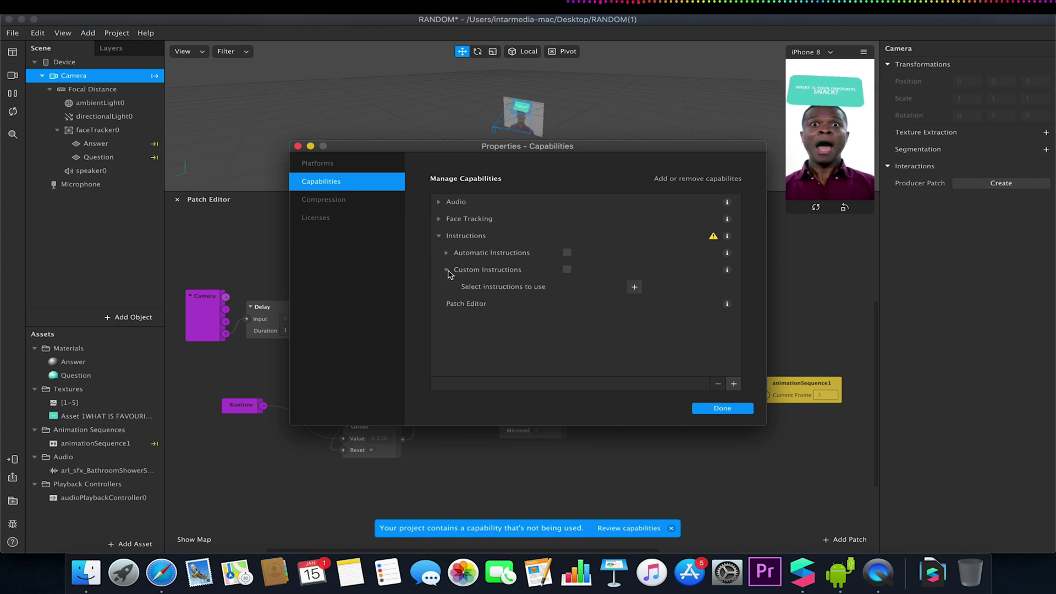
pyautogui.click(635, 287)
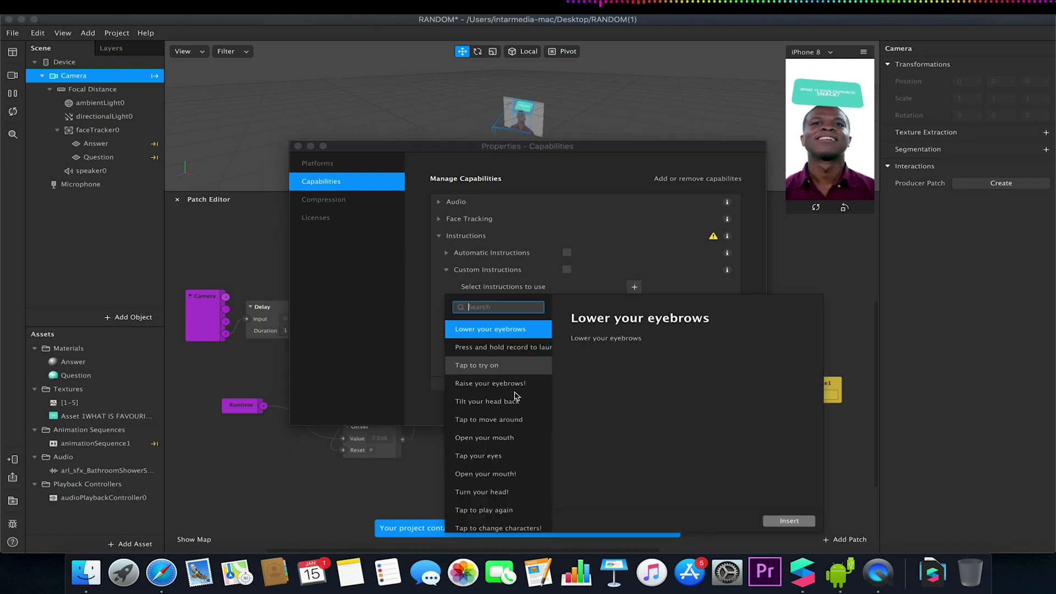
pyautogui.click(487, 352)
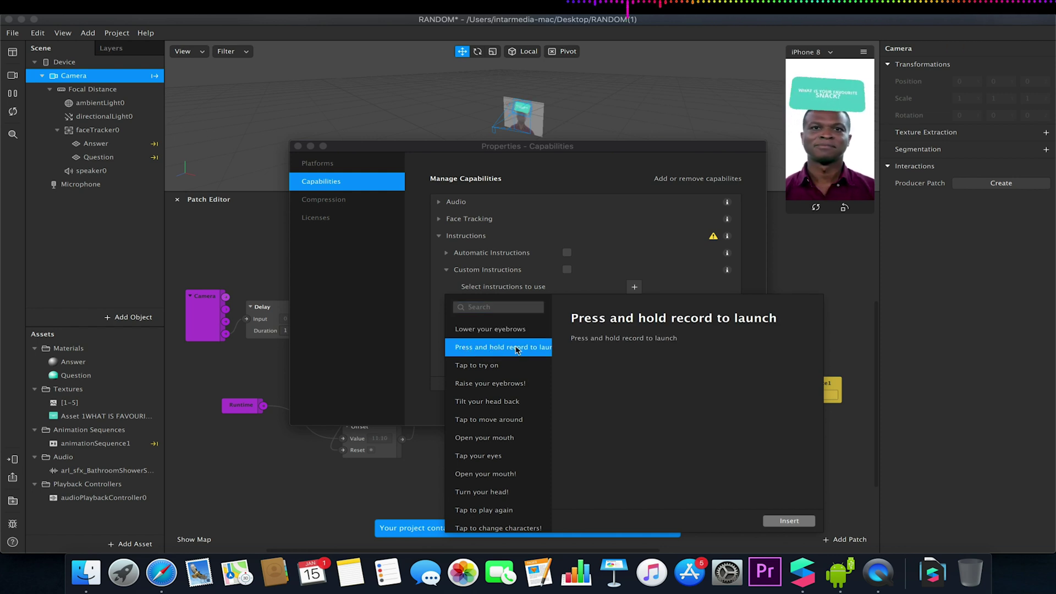
pyautogui.click(789, 520)
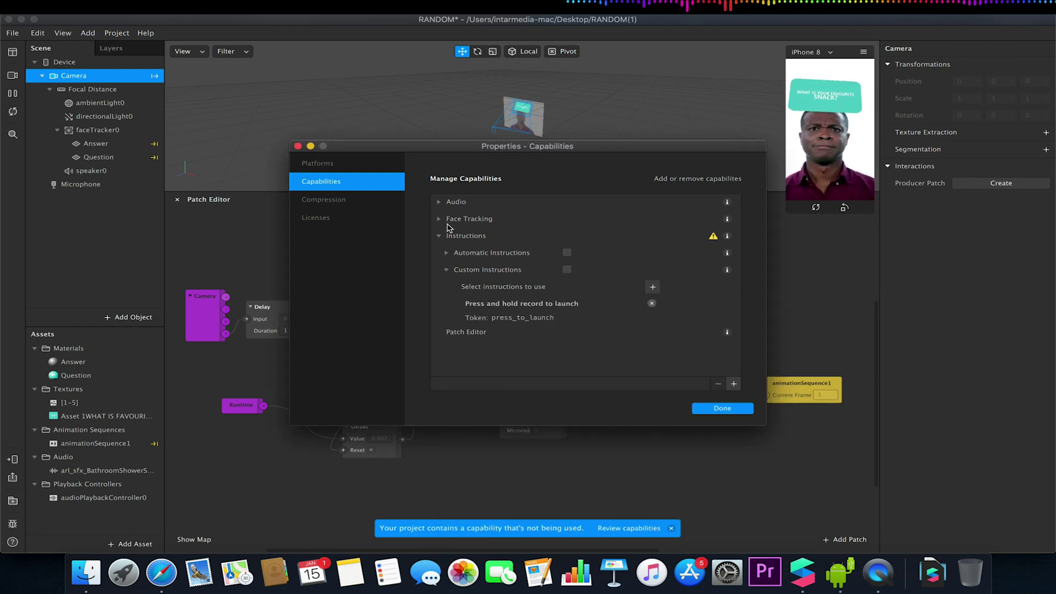